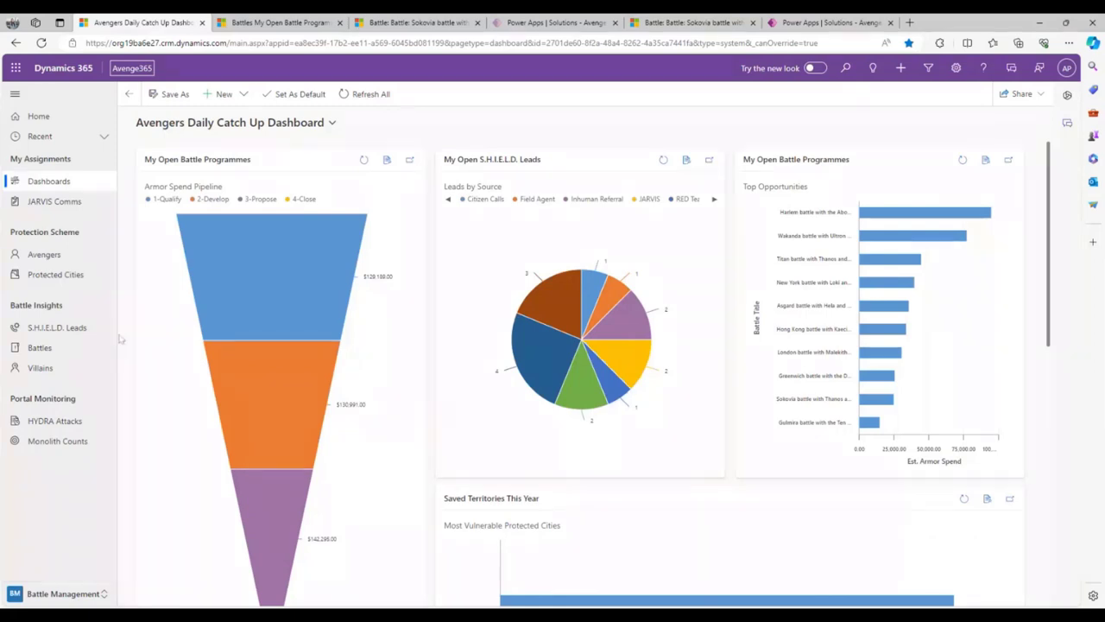
- Review the open battle programmes list, the Sokovia battle summary and the Battle Checklist Template table in Power Apps
{"action": "left_click", "coordinate": [296, 17]}
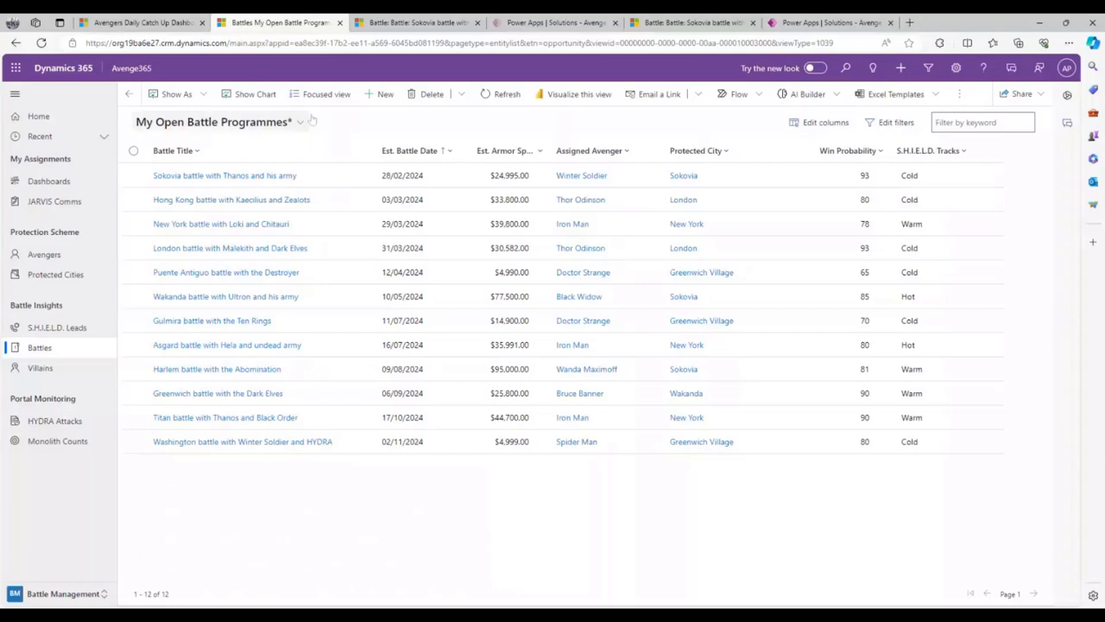
{"action": "left_click", "coordinate": [396, 21]}
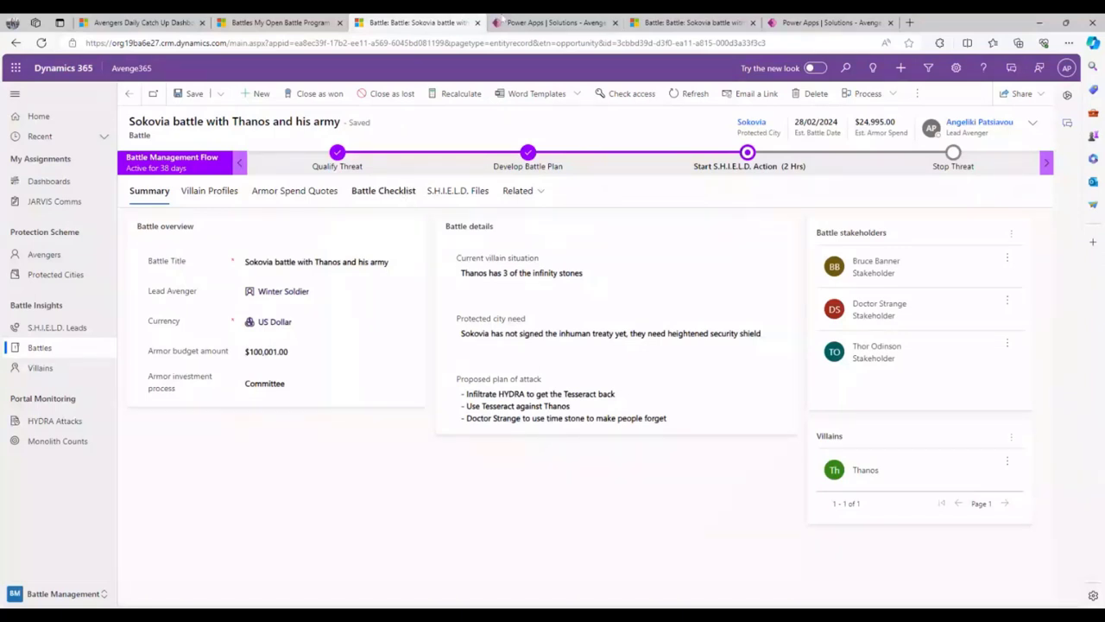
{"action": "left_click", "coordinate": [514, 20]}
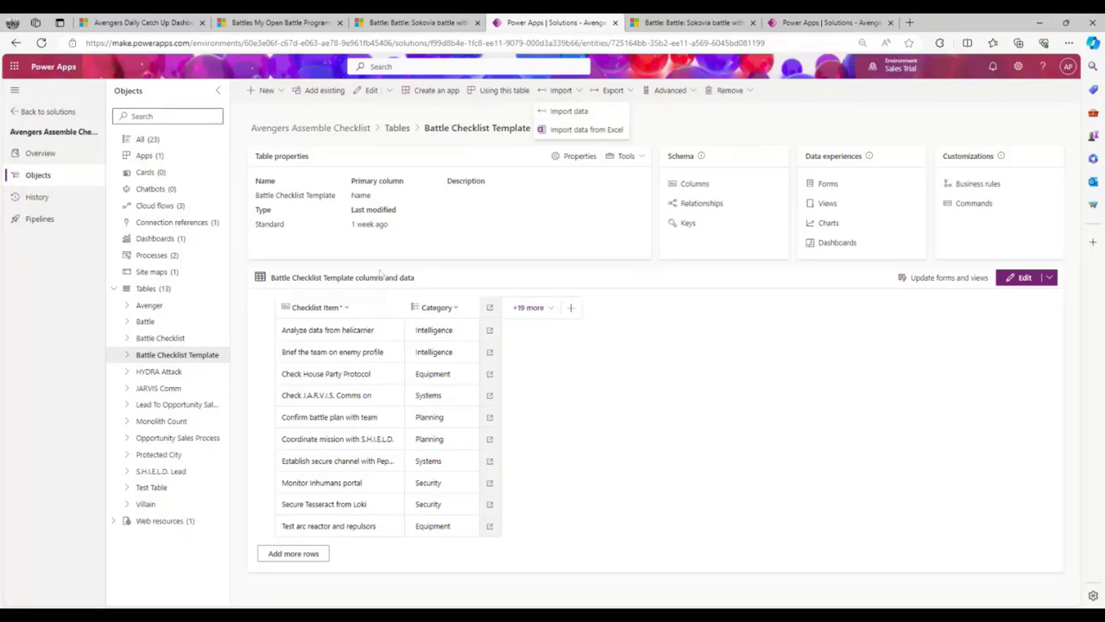
- Switch Prepare For Battle to Yes in the Sokovia battle's Battle Checklist and save the record
{"action": "left_click", "coordinate": [734, 22]}
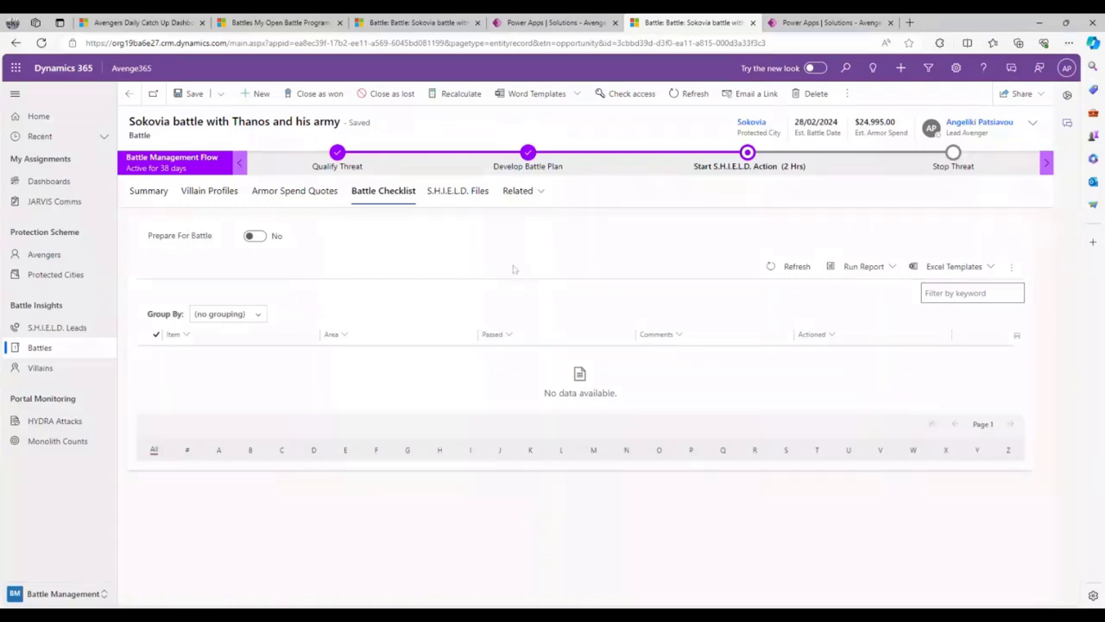
{"action": "left_click", "coordinate": [255, 236]}
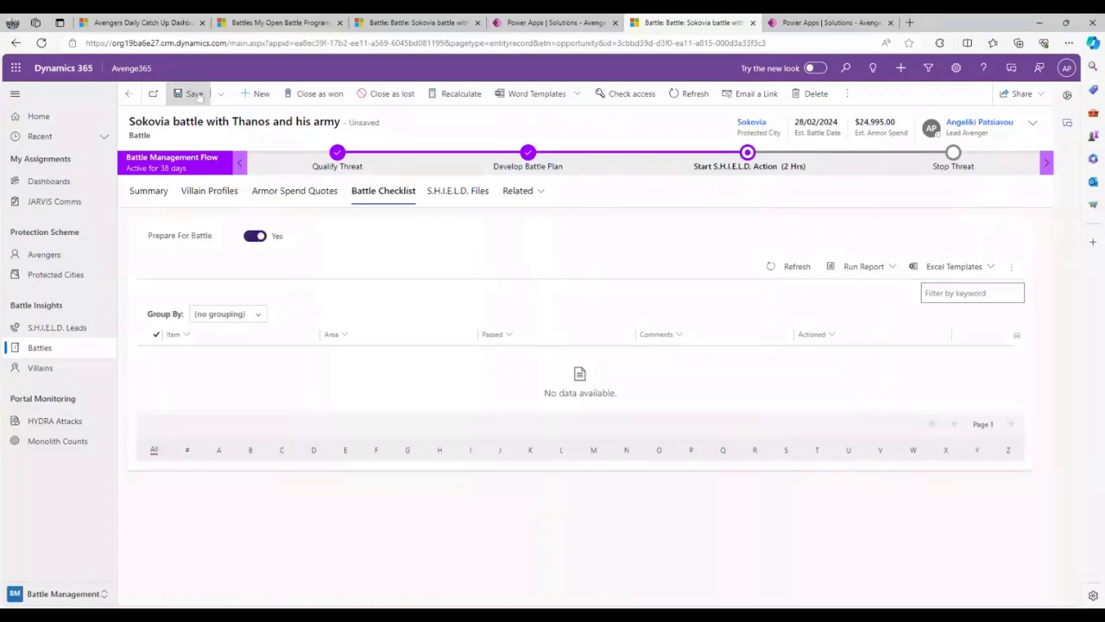
{"action": "left_click", "coordinate": [195, 94]}
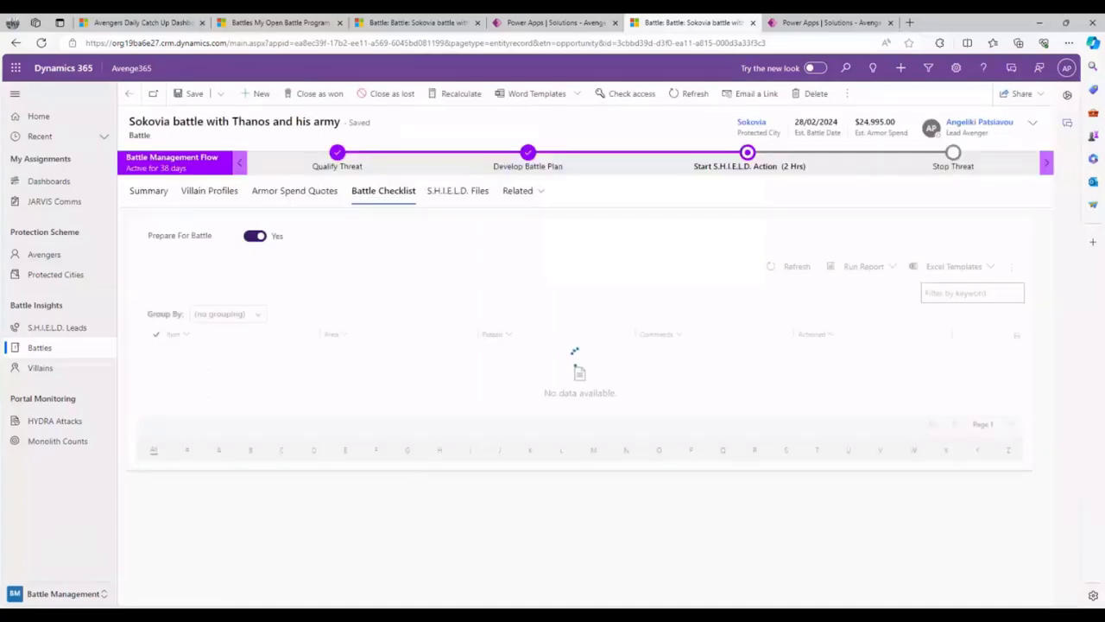
- Reload the Sokovia battle record and reopen its Battle Checklist
{"action": "left_click", "coordinate": [444, 43]}
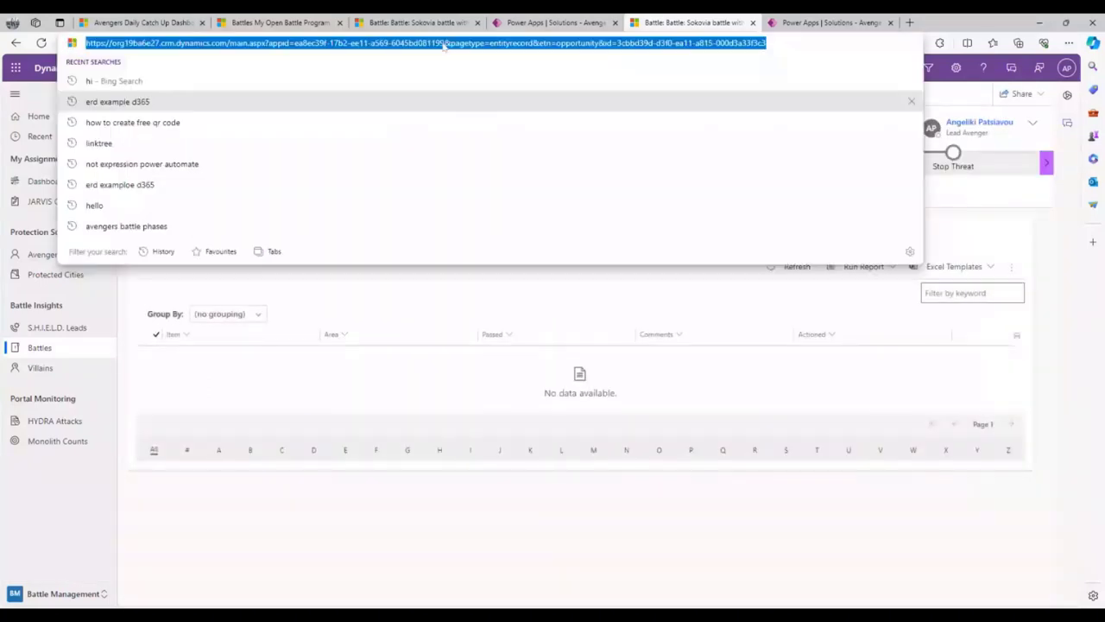
{"action": "key", "text": "Return"}
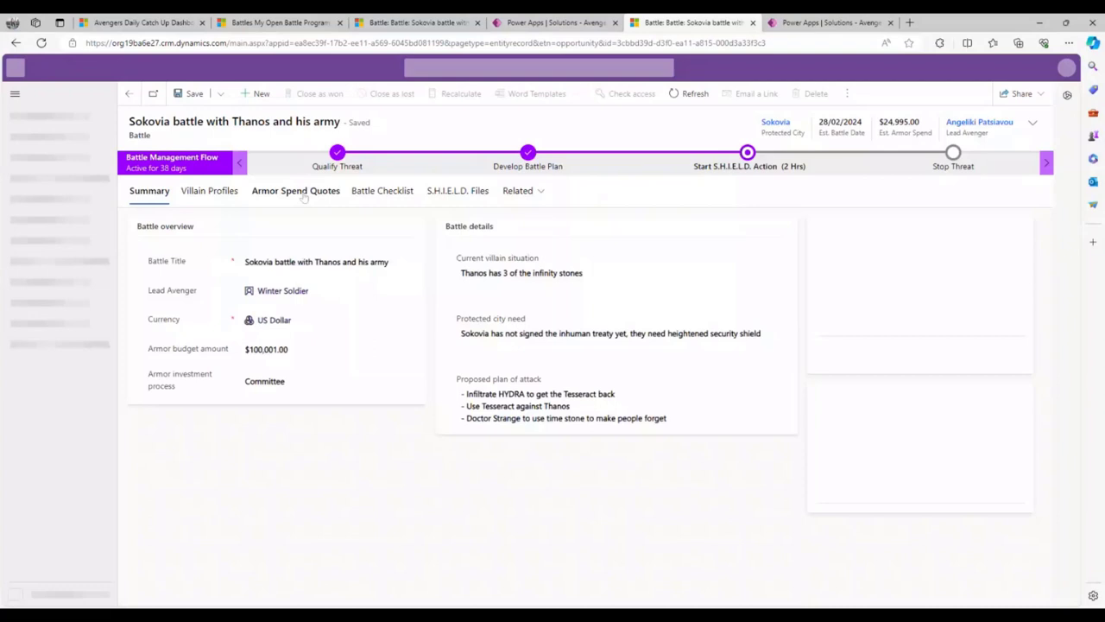
{"action": "left_click", "coordinate": [383, 190]}
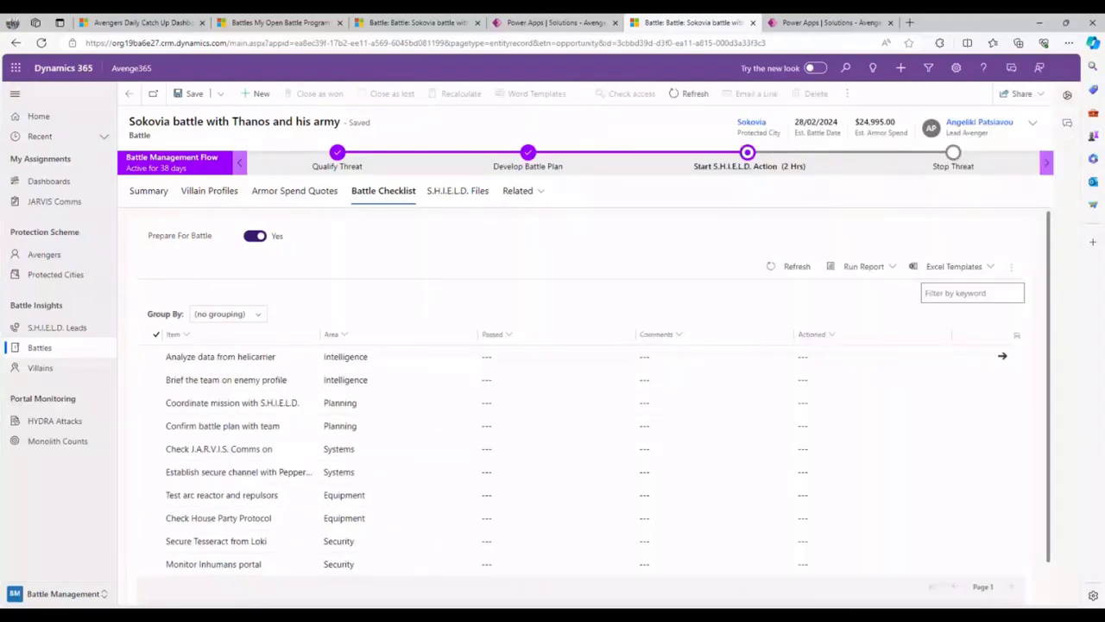
- Set Passed to Yes for "Analyze data from helicarrier" and to No for "Brief the team on enemy profile"
{"action": "left_click", "coordinate": [521, 352]}
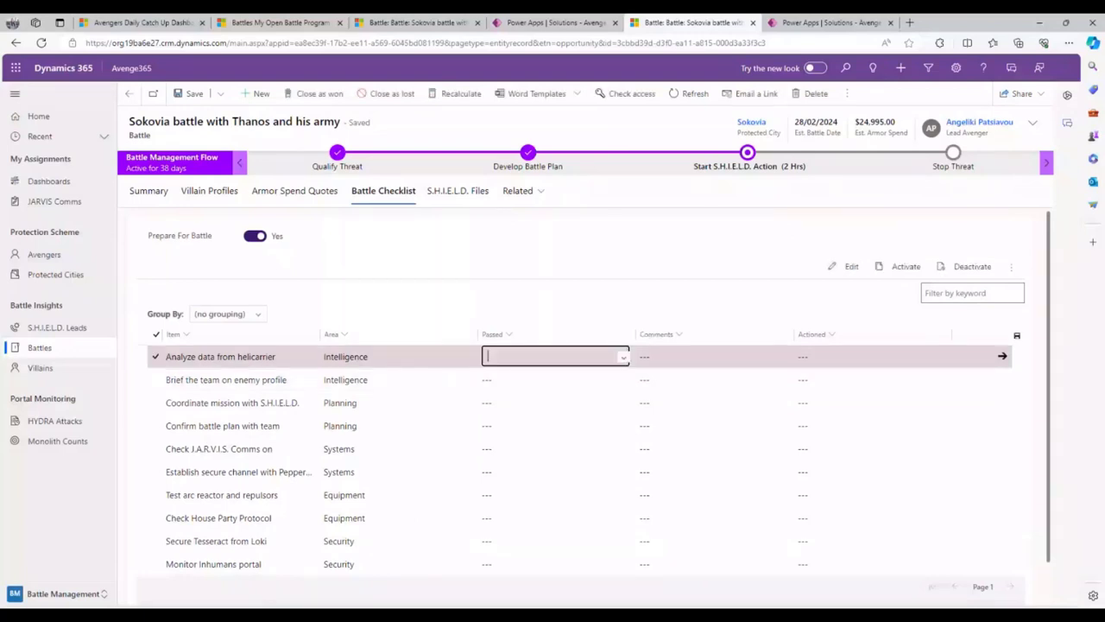
{"action": "left_click", "coordinate": [623, 356]}
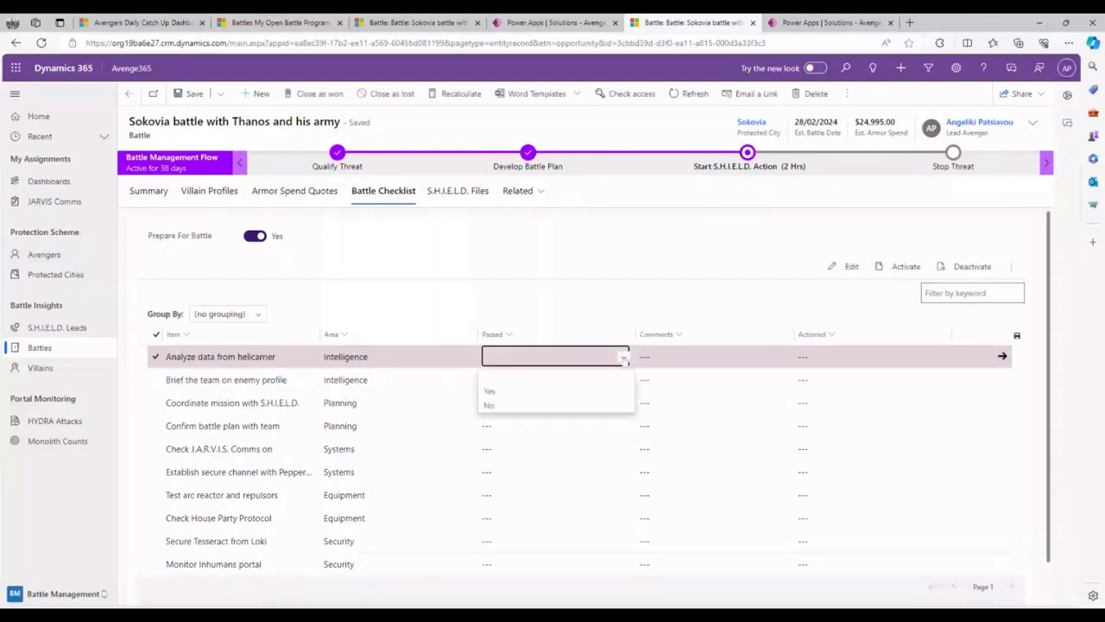
{"action": "left_click", "coordinate": [584, 392]}
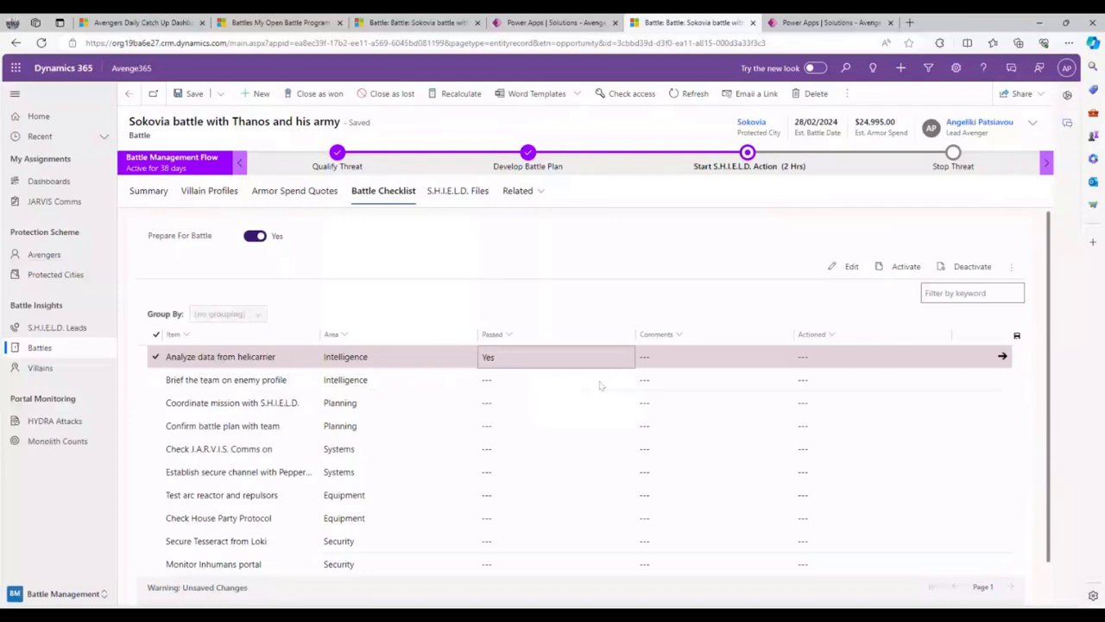
{"action": "left_click", "coordinate": [624, 385]}
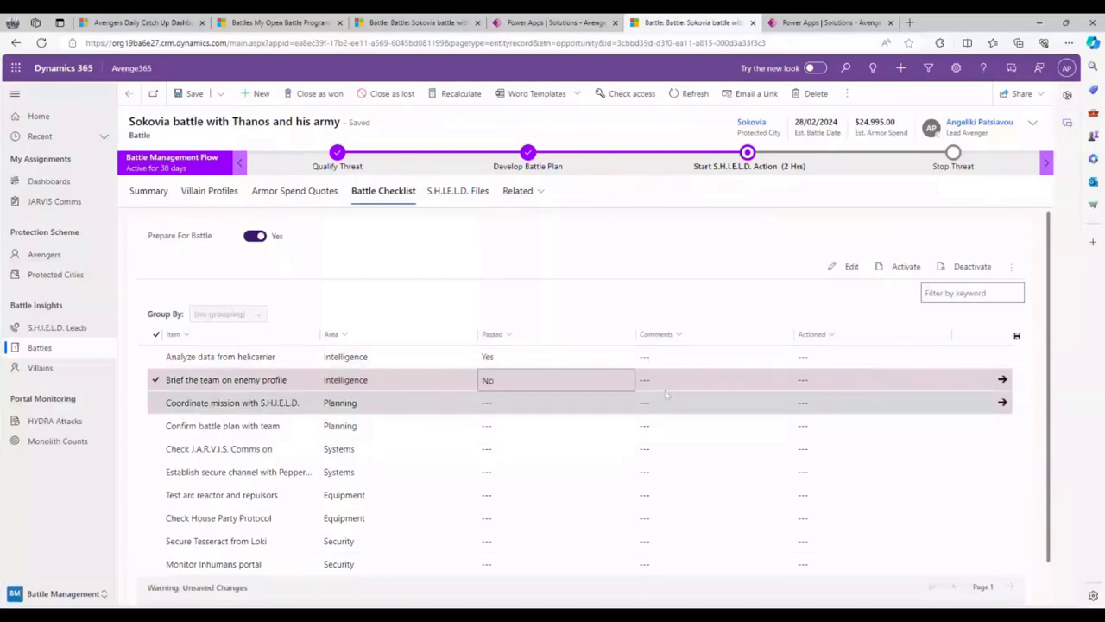
- Check the Comments field and the Actioned choices for "Brief the team on enemy profile", leaving both blank
{"action": "key", "text": "Tab"}
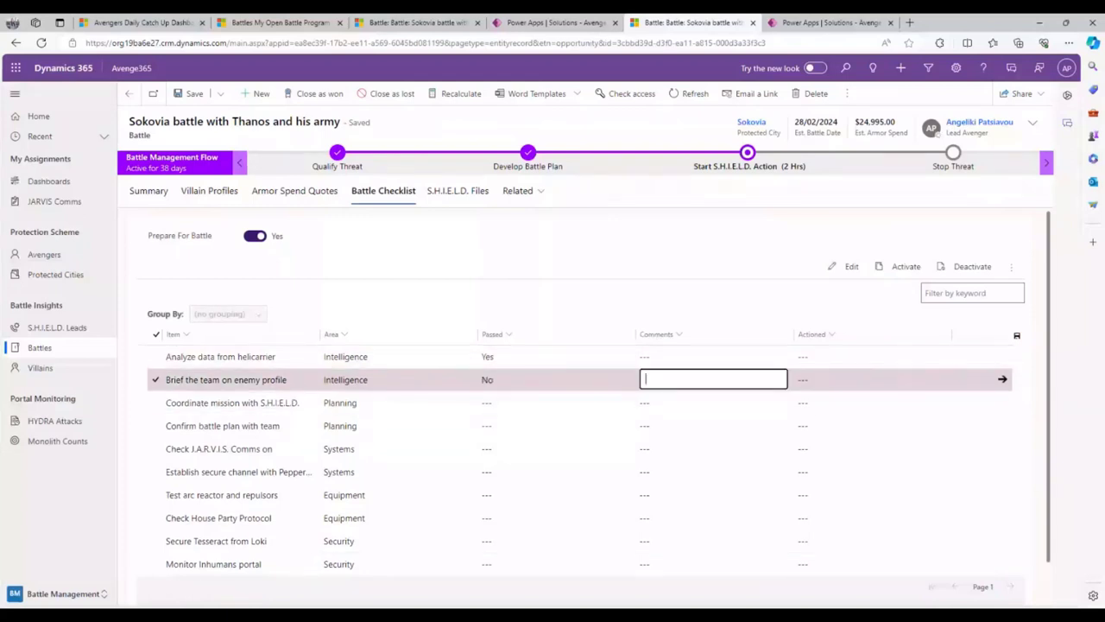
{"action": "key", "text": "Tab"}
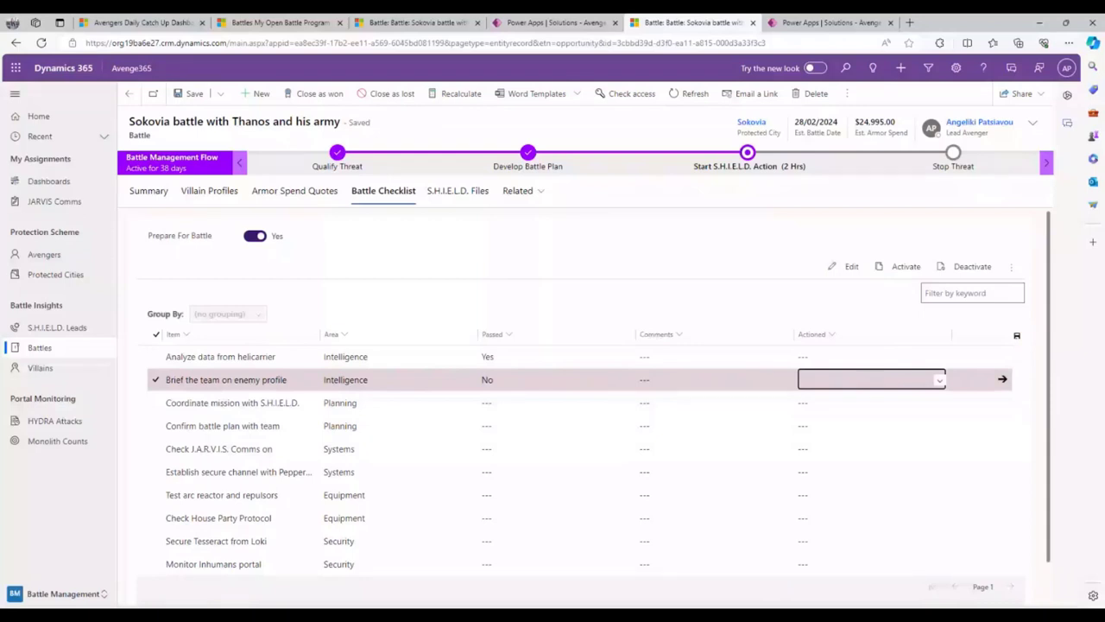
{"action": "left_click", "coordinate": [941, 380]}
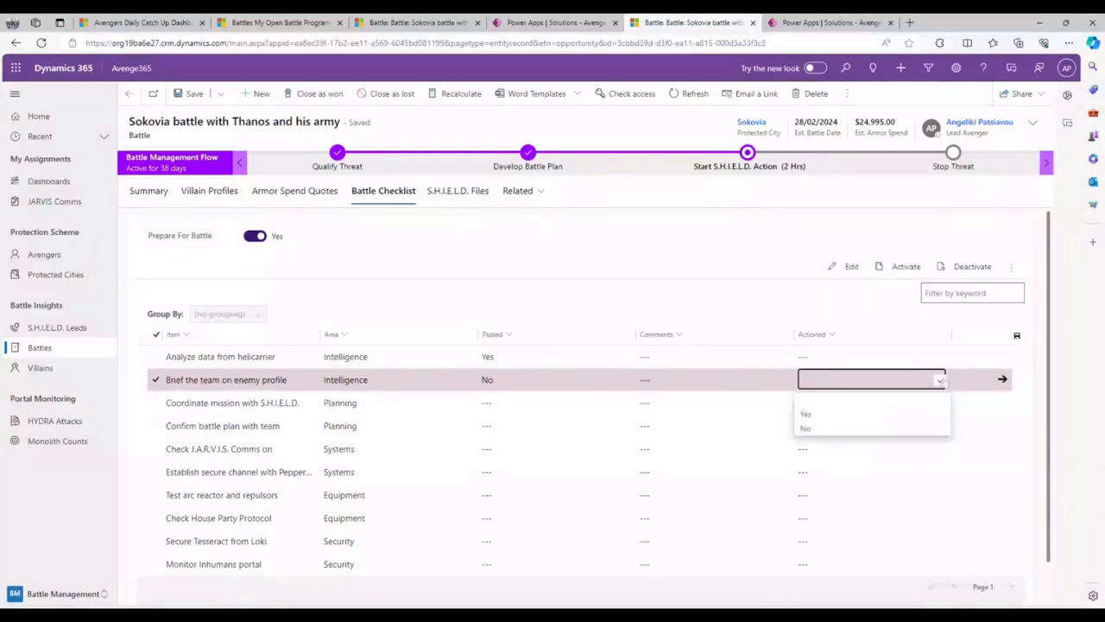
{"action": "left_click", "coordinate": [480, 303]}
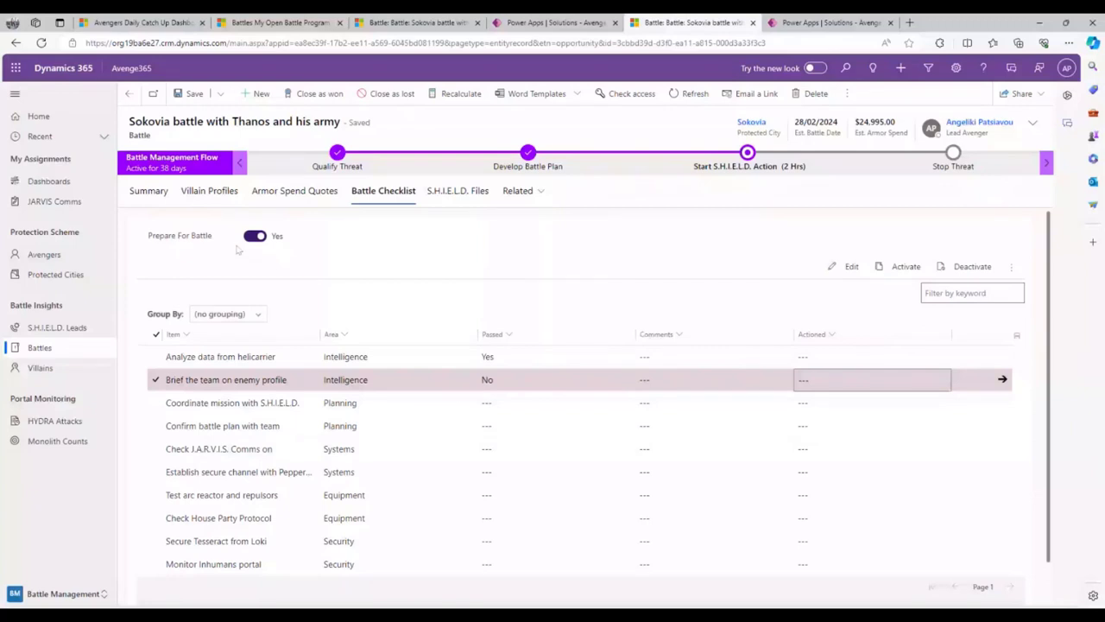
- Switch to the Battle checklist generation flow in Power Apps and examine its trigger's advanced options and row filter expression
{"action": "key", "text": "ctrl+Tab"}
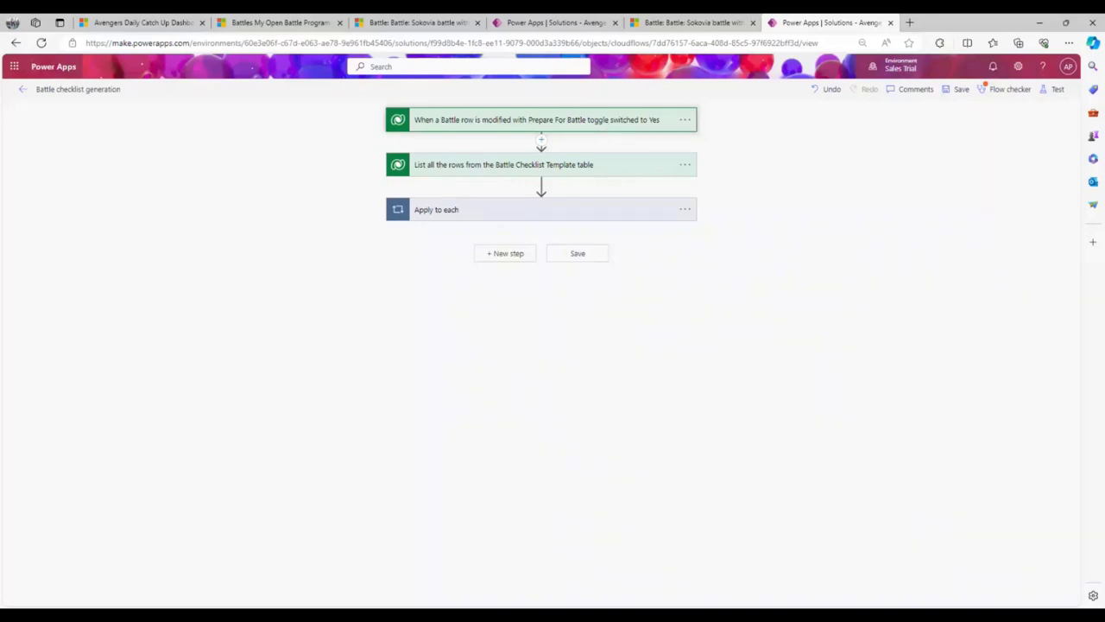
{"action": "left_click", "coordinate": [518, 120]}
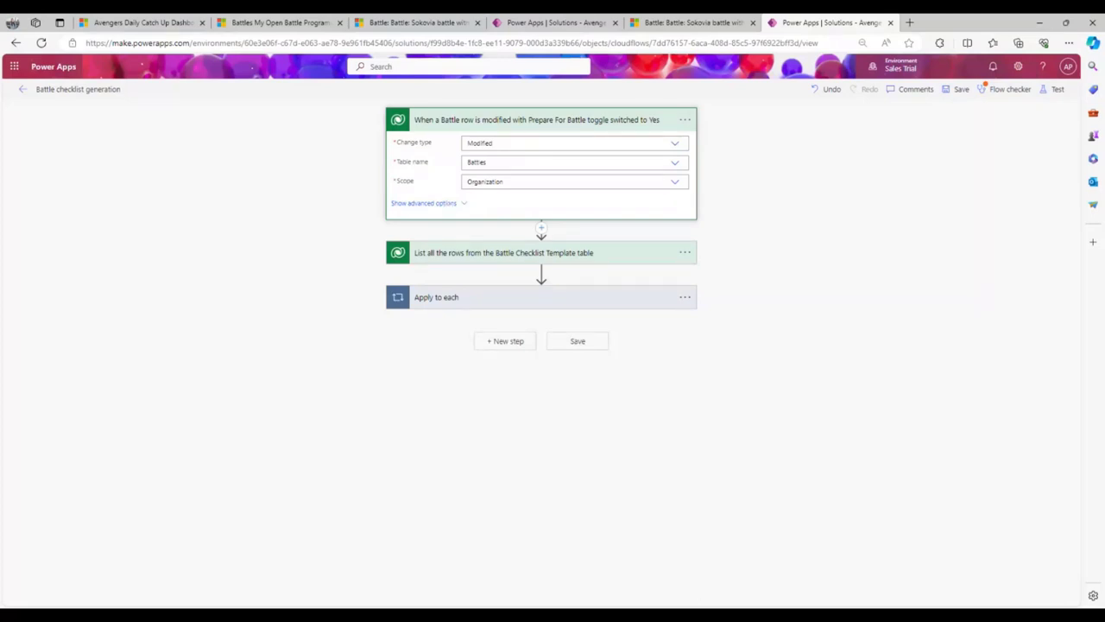
{"action": "left_click", "coordinate": [423, 203]}
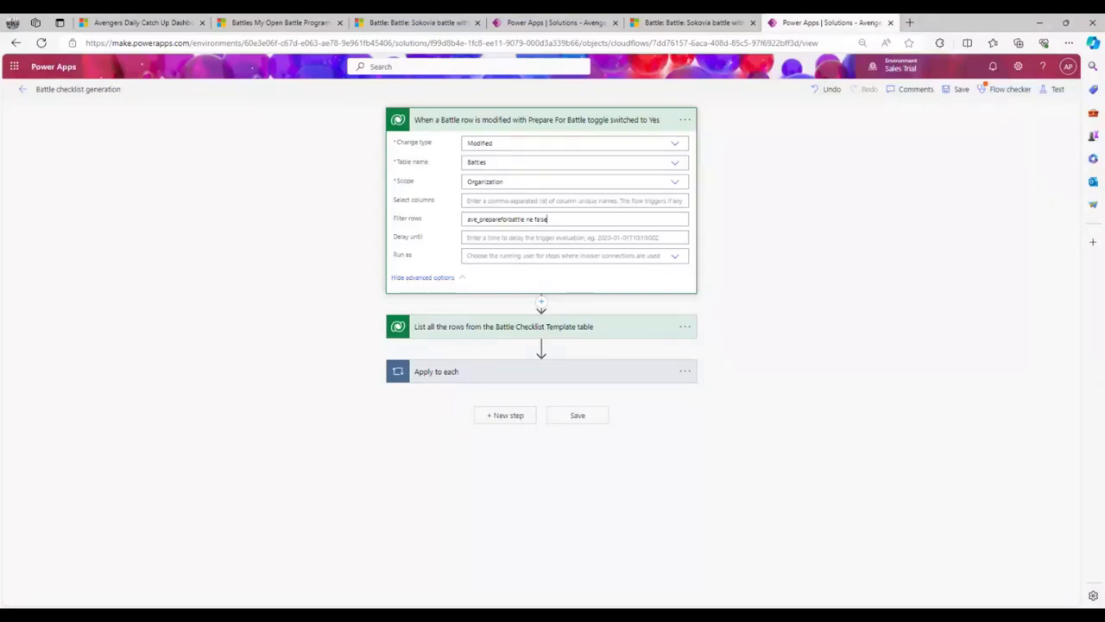
{"action": "left_click_drag", "start_coordinate": [548, 219], "coordinate": [467, 219]}
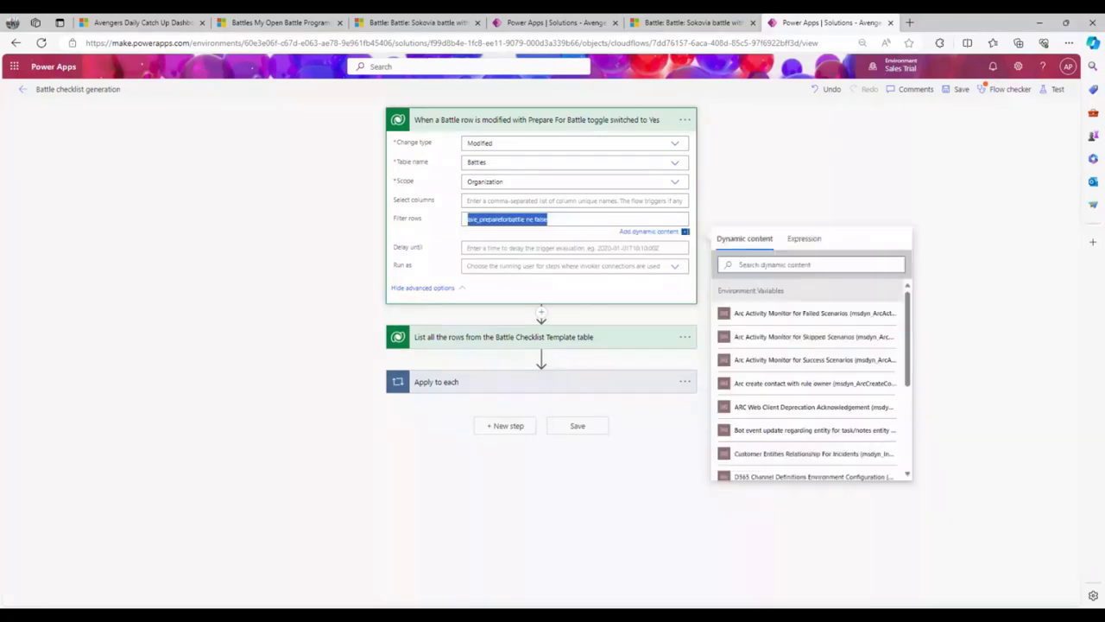
{"action": "key", "text": "Escape"}
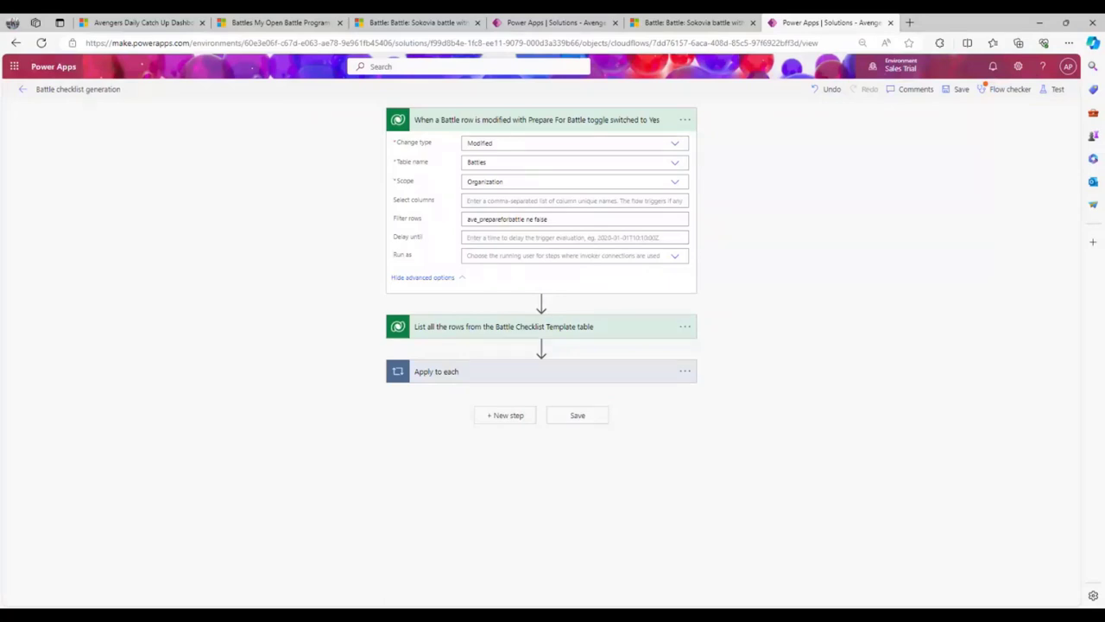
{"action": "double_click", "coordinate": [524, 219]}
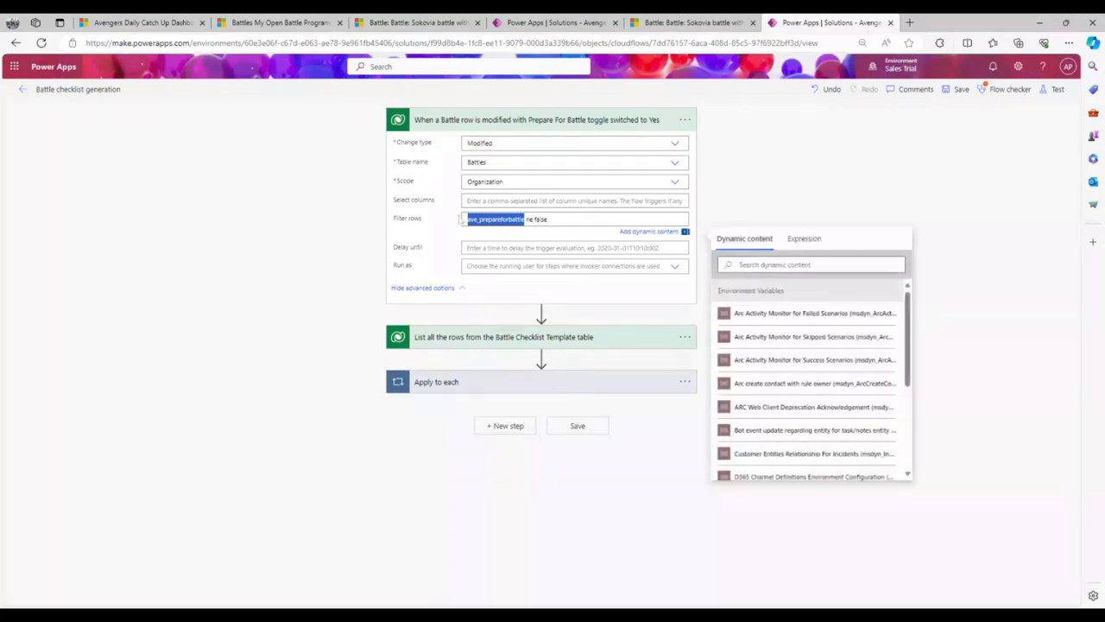
{"action": "left_click", "coordinate": [712, 223]}
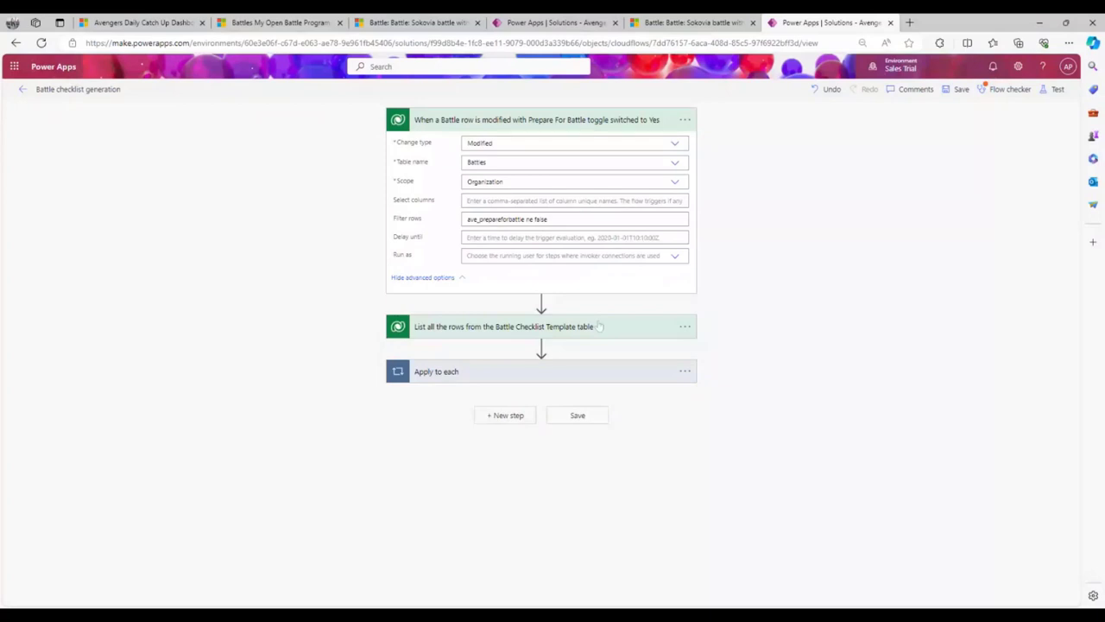
- Examine the settings of the action listing Battle Checklist Template rows and the row-adding action inside the Apply to each loop
{"action": "left_click", "coordinate": [599, 326]}
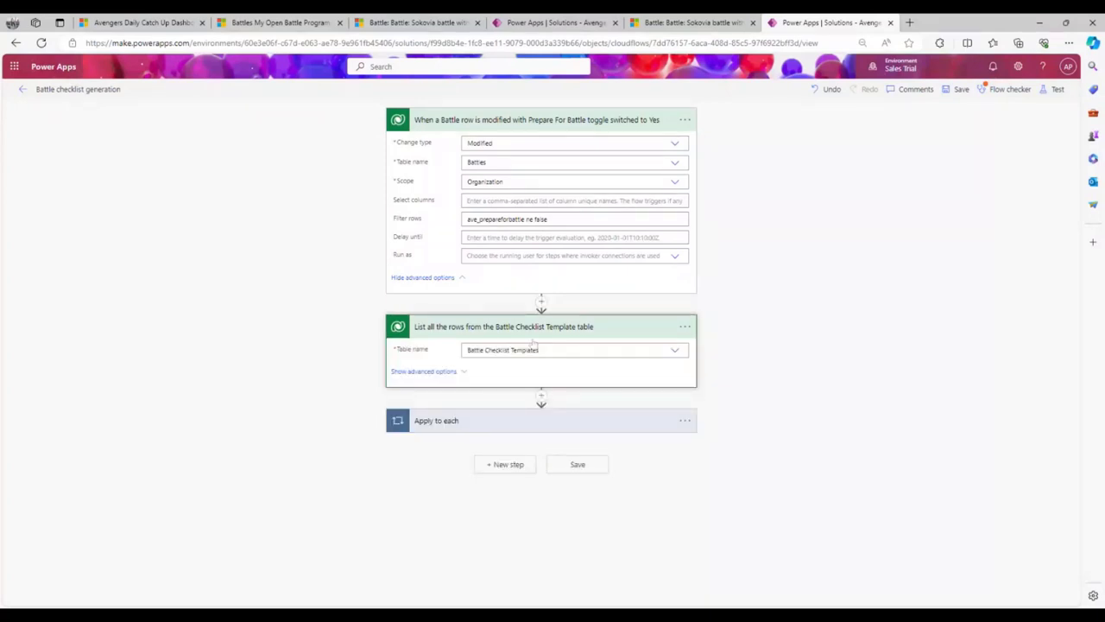
{"action": "left_click", "coordinate": [455, 372]}
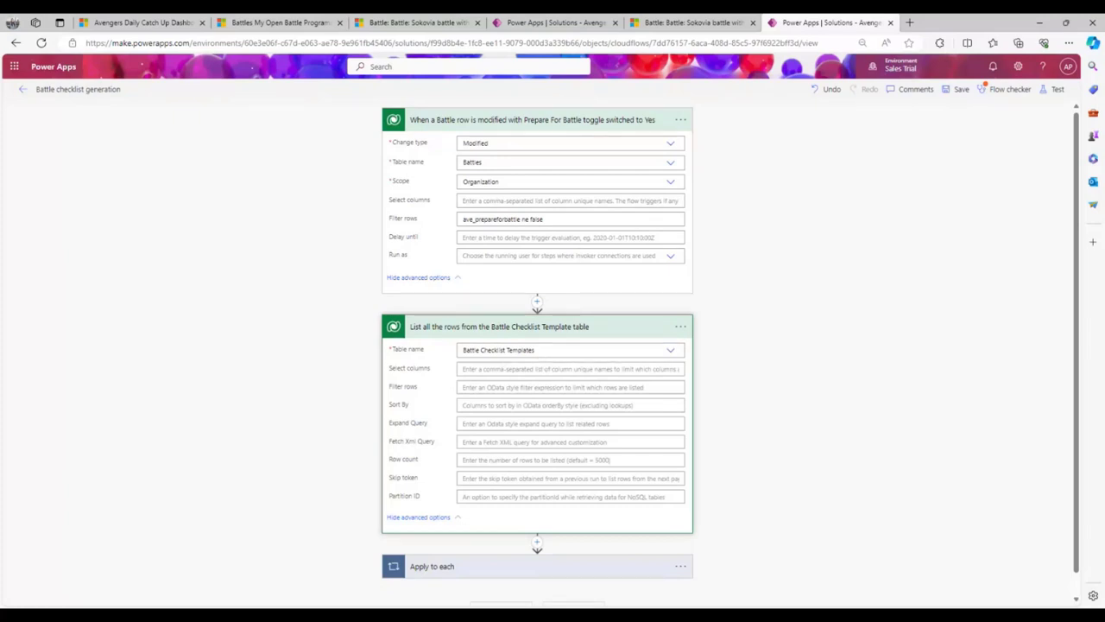
{"action": "left_click", "coordinate": [609, 565]}
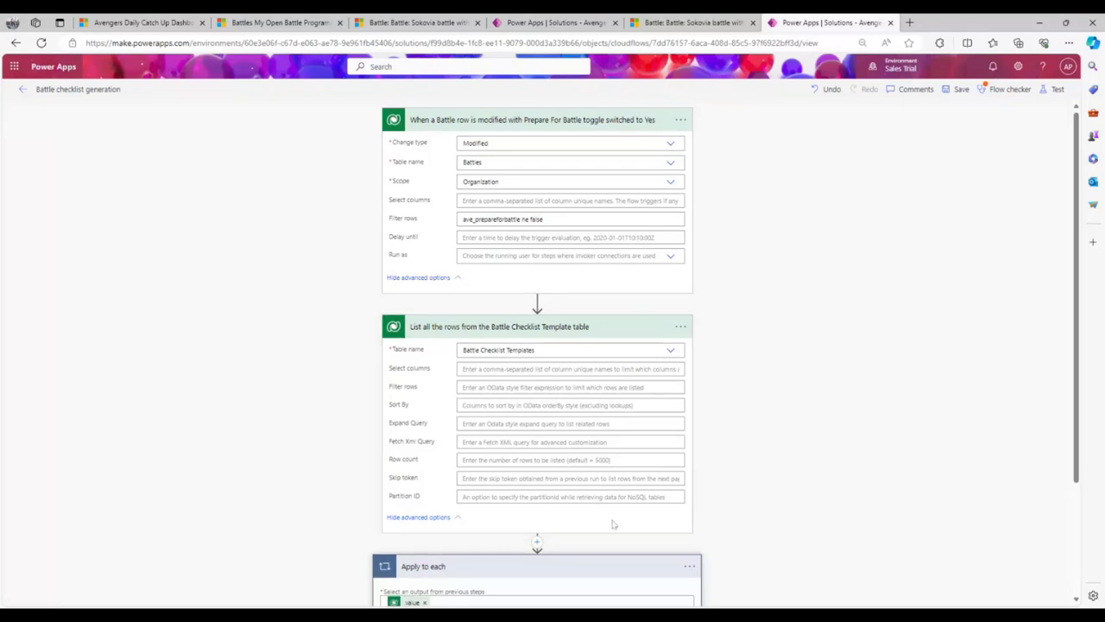
{"action": "scroll", "coordinate": [448, 400], "scroll_direction": "down", "scroll_amount": 3}
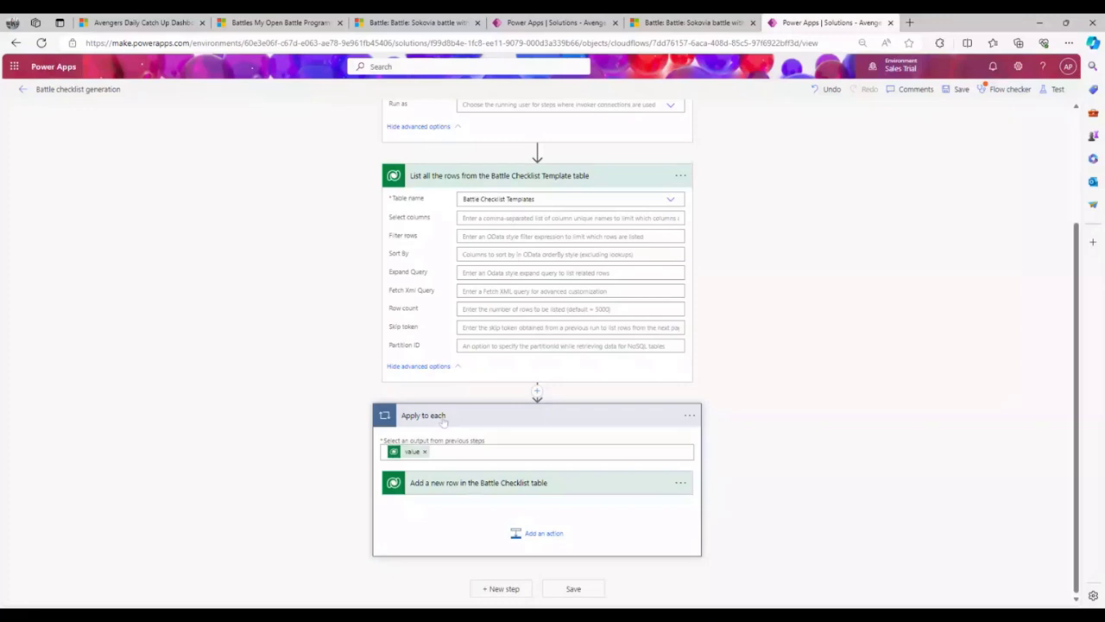
{"action": "left_click", "coordinate": [498, 492]}
{"action": "left_click", "coordinate": [420, 526]}
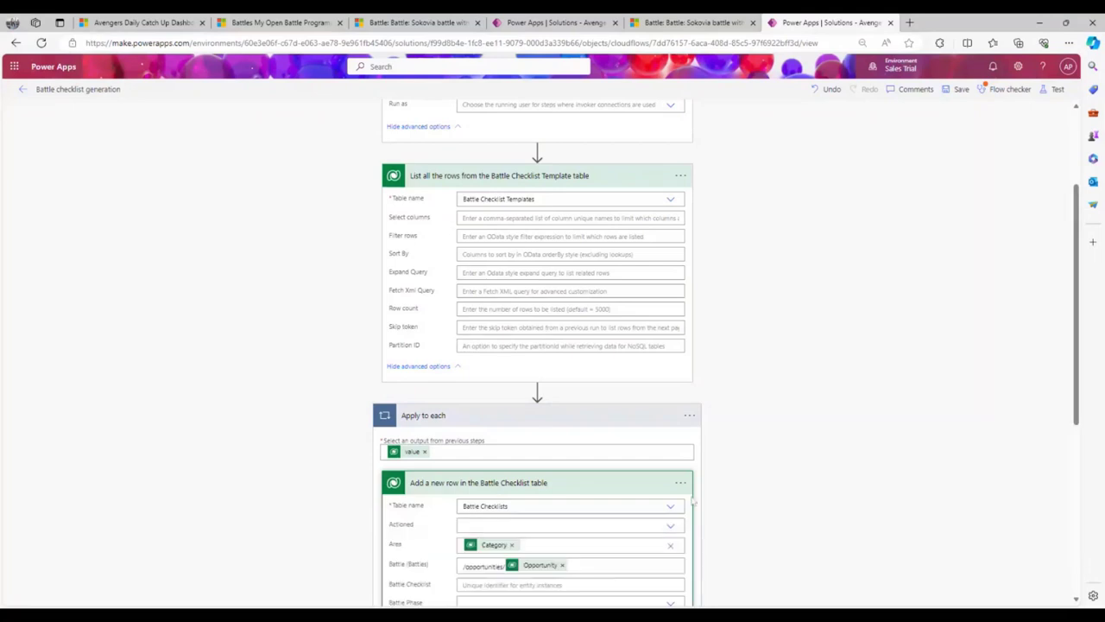
{"action": "scroll", "coordinate": [692, 500], "scroll_direction": "down", "scroll_amount": 3}
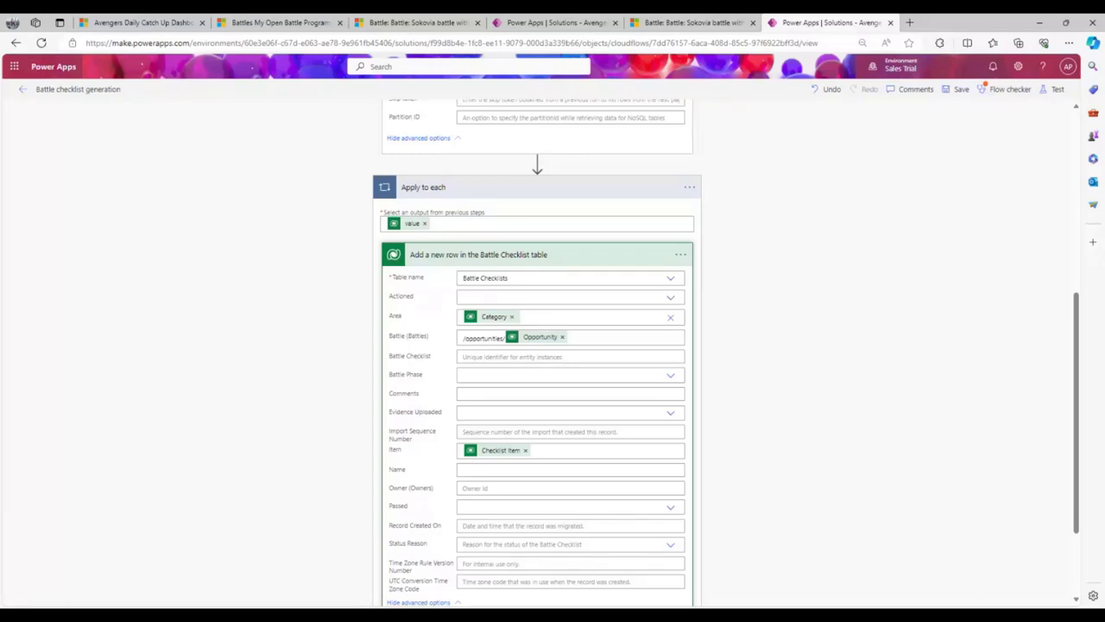
{"action": "scroll", "coordinate": [705, 455], "scroll_direction": "down", "scroll_amount": 2}
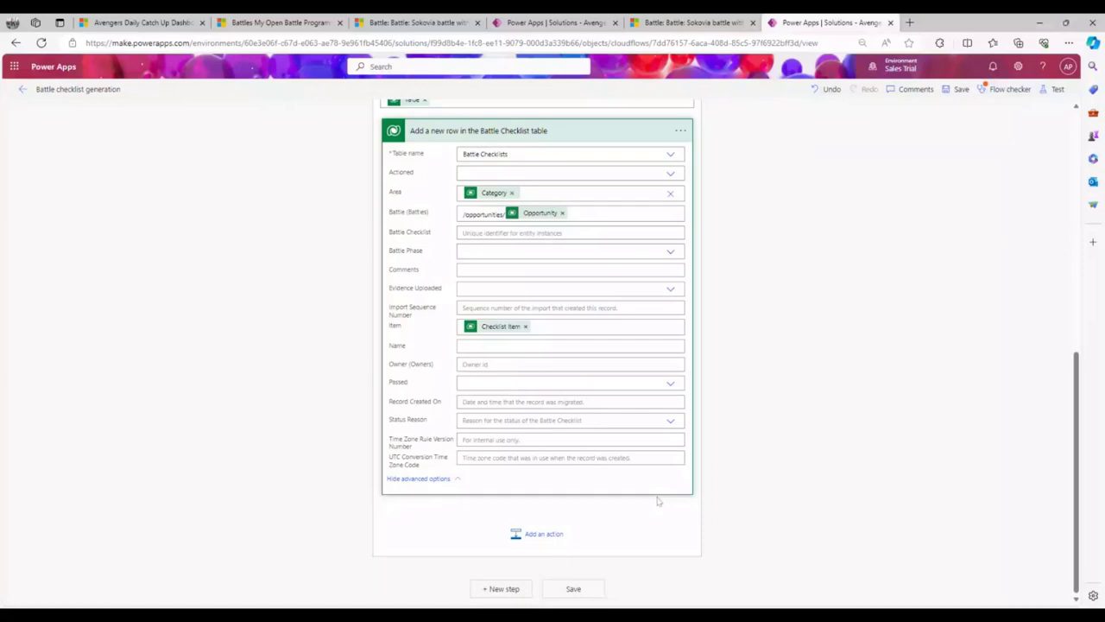
{"action": "scroll", "coordinate": [658, 501], "scroll_direction": "up", "scroll_amount": 15}
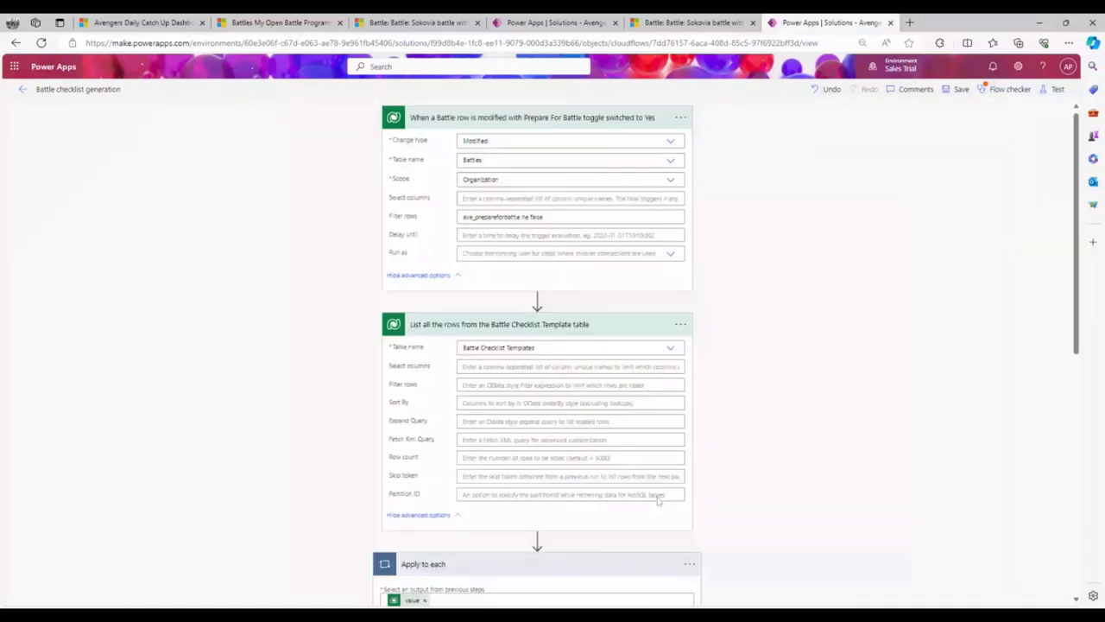
{"action": "scroll", "coordinate": [658, 500], "scroll_direction": "up", "scroll_amount": 1}
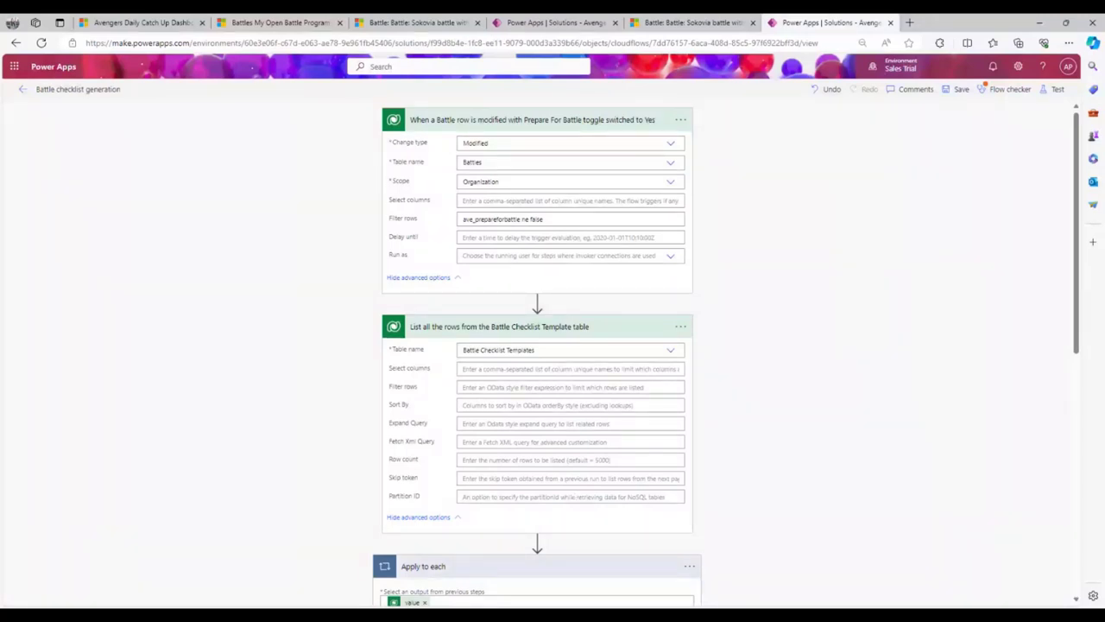
- Revisit the Battle Checklist Template table and review the checklist on the Sokovia battle record in Dynamics 365
{"action": "key", "text": "ctrl+shift+Tab"}
{"action": "key", "text": "ctrl+shift+Tab"}
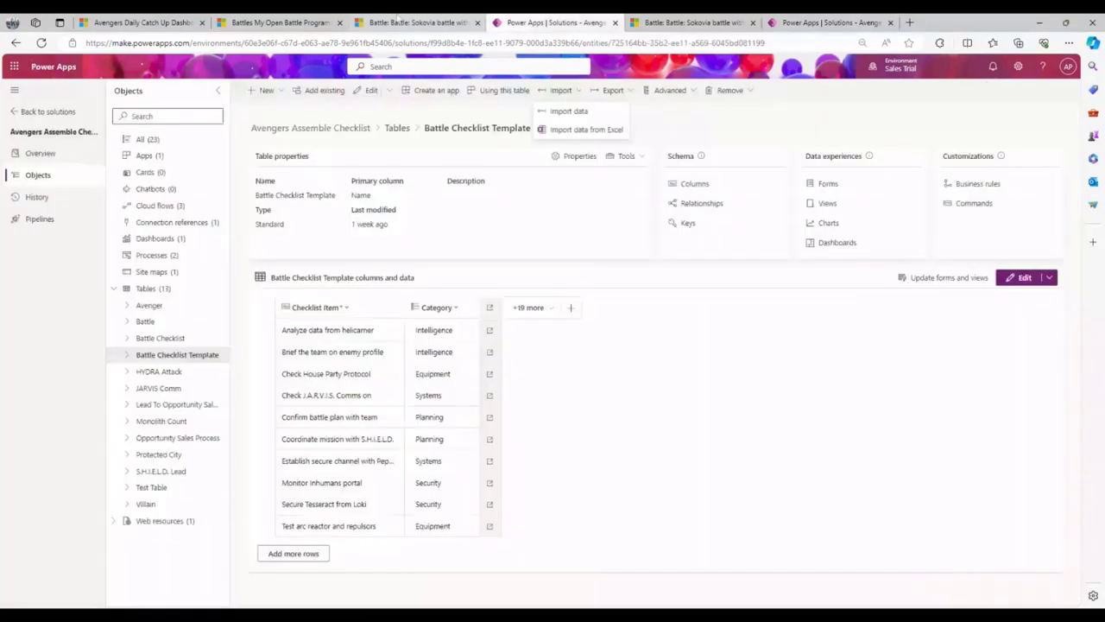
{"action": "left_click", "coordinate": [669, 24]}
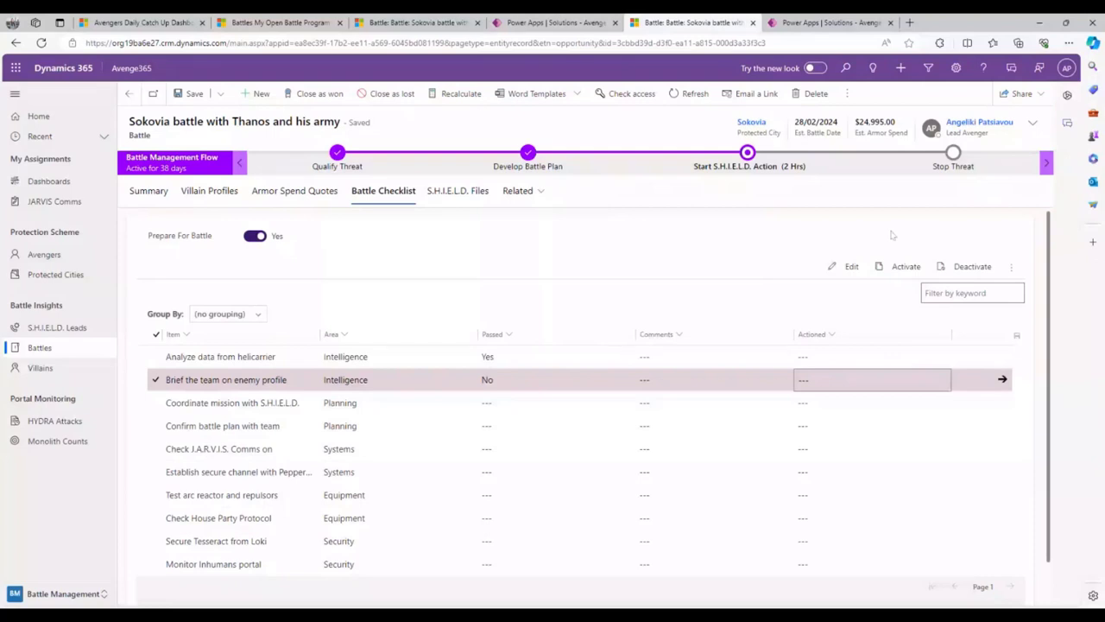
{"action": "scroll", "coordinate": [821, 301], "scroll_direction": "down", "scroll_amount": 1}
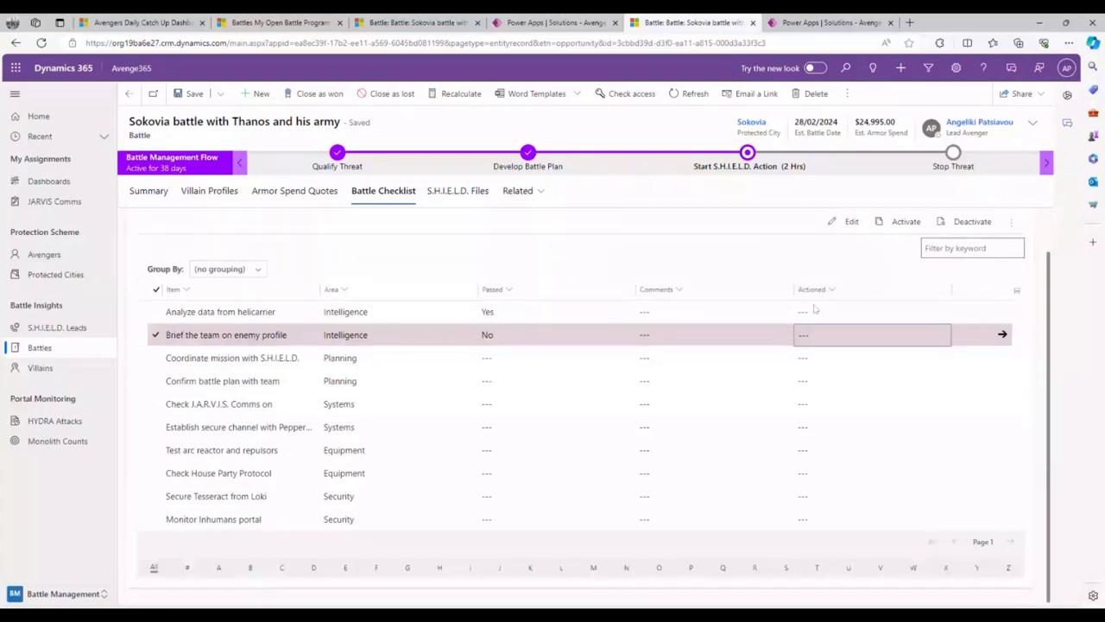
{"action": "scroll", "coordinate": [612, 289], "scroll_direction": "up", "scroll_amount": 1}
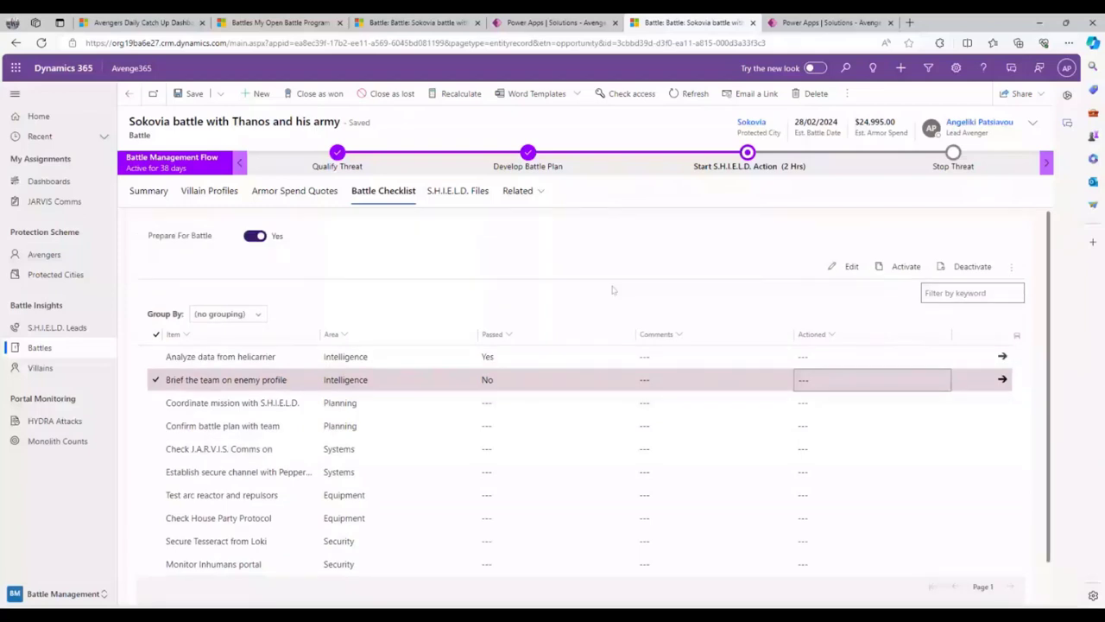